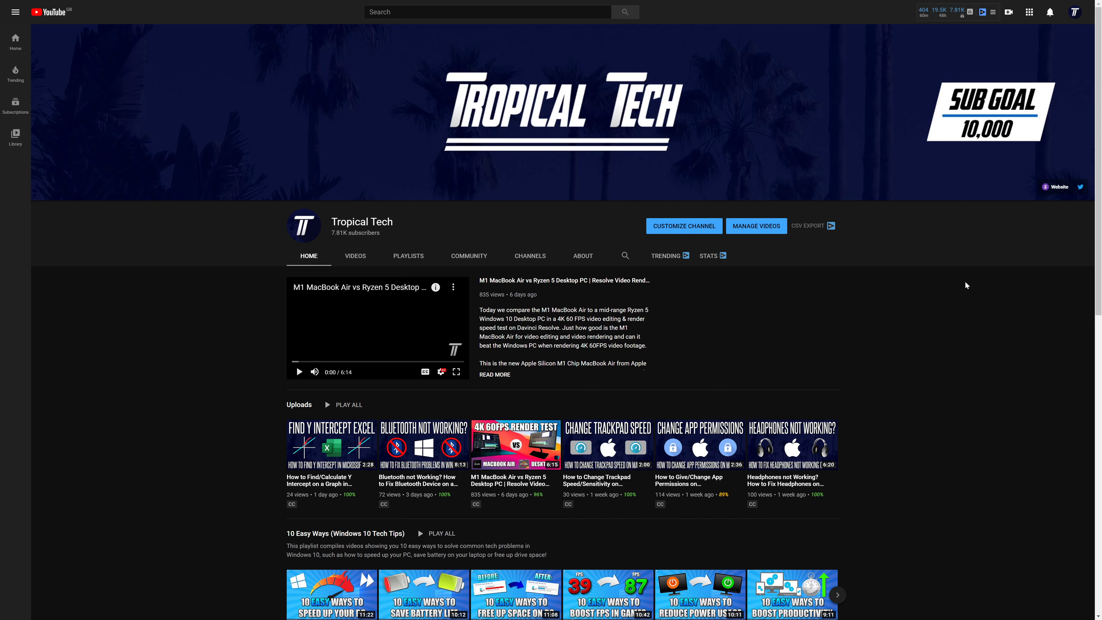
Go to YouTube Studio and show the channel's playlists.
left_click(1075, 11)
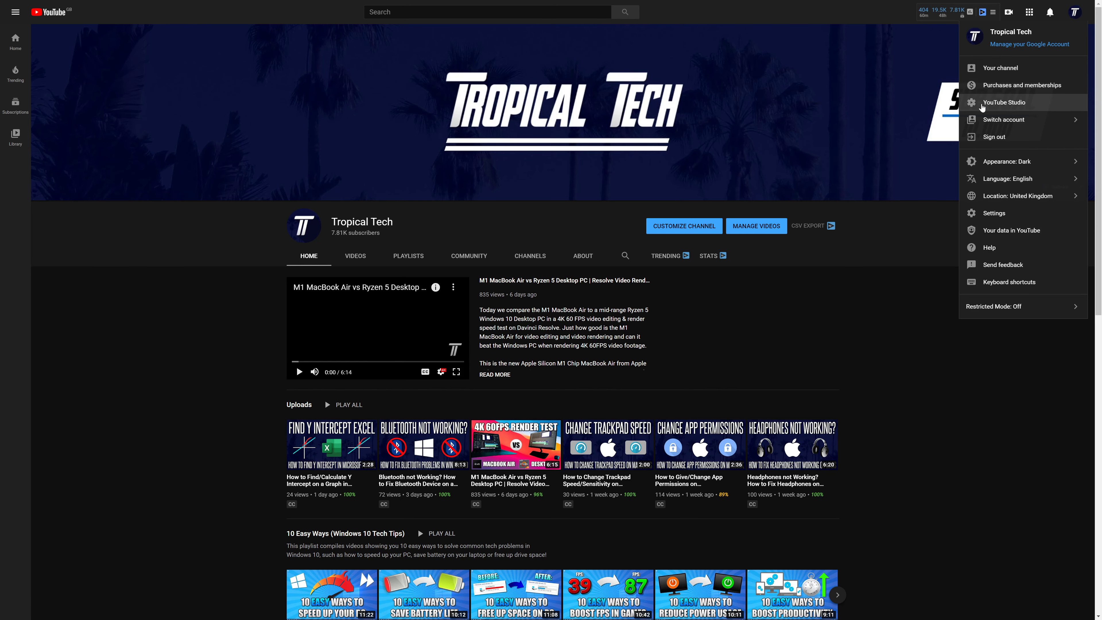
left_click(982, 104)
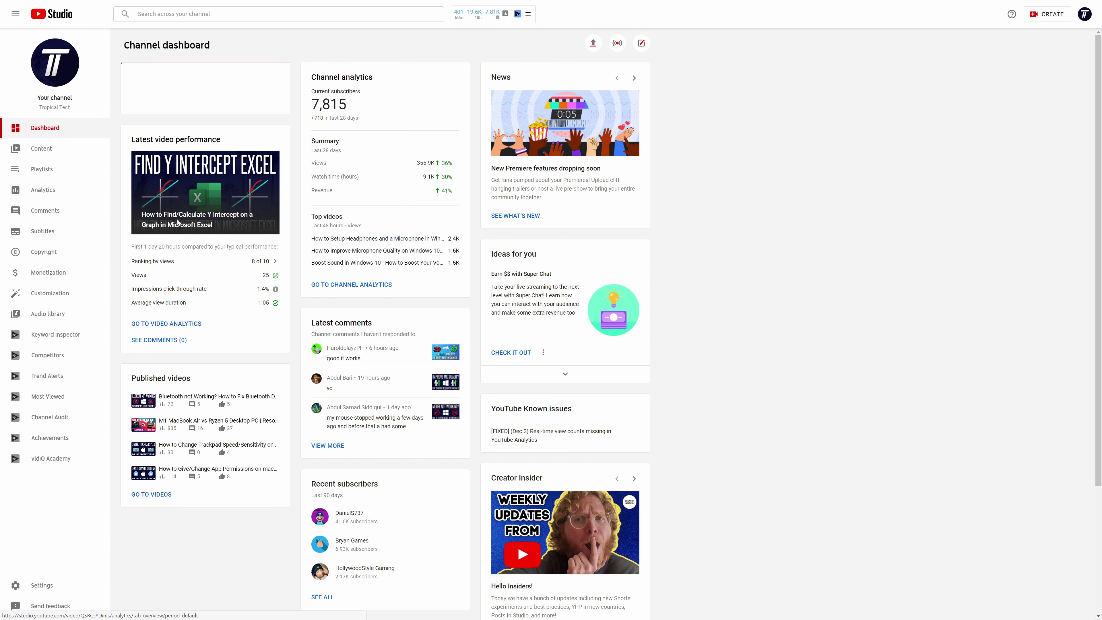
left_click(42, 170)
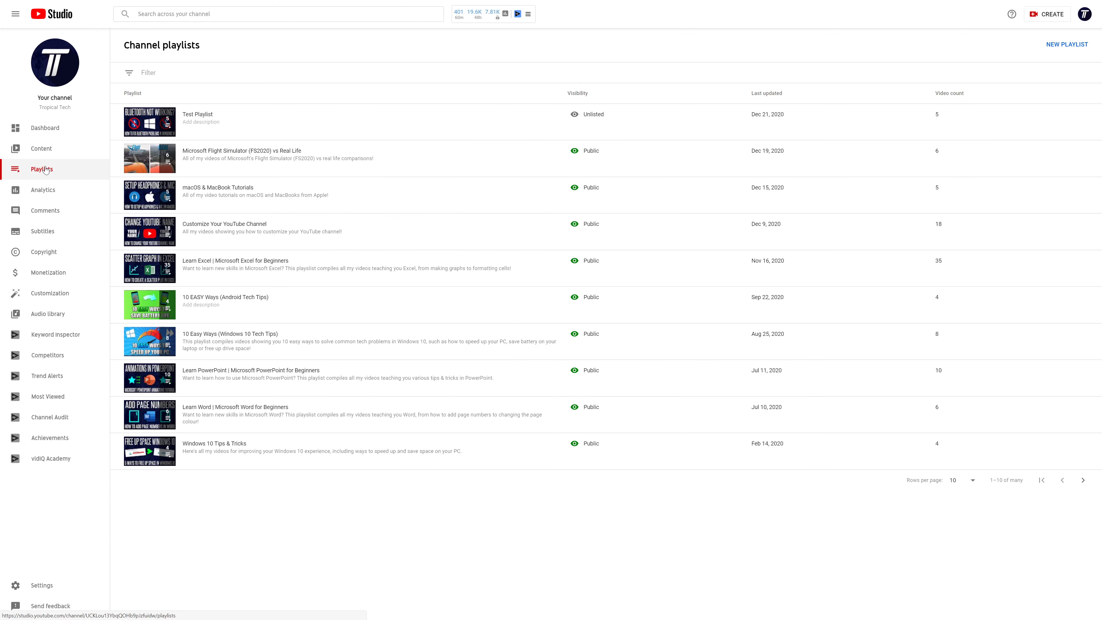
Create a new playlist titled "Test Playlist" with its visibility set to Public.
left_click(1067, 45)
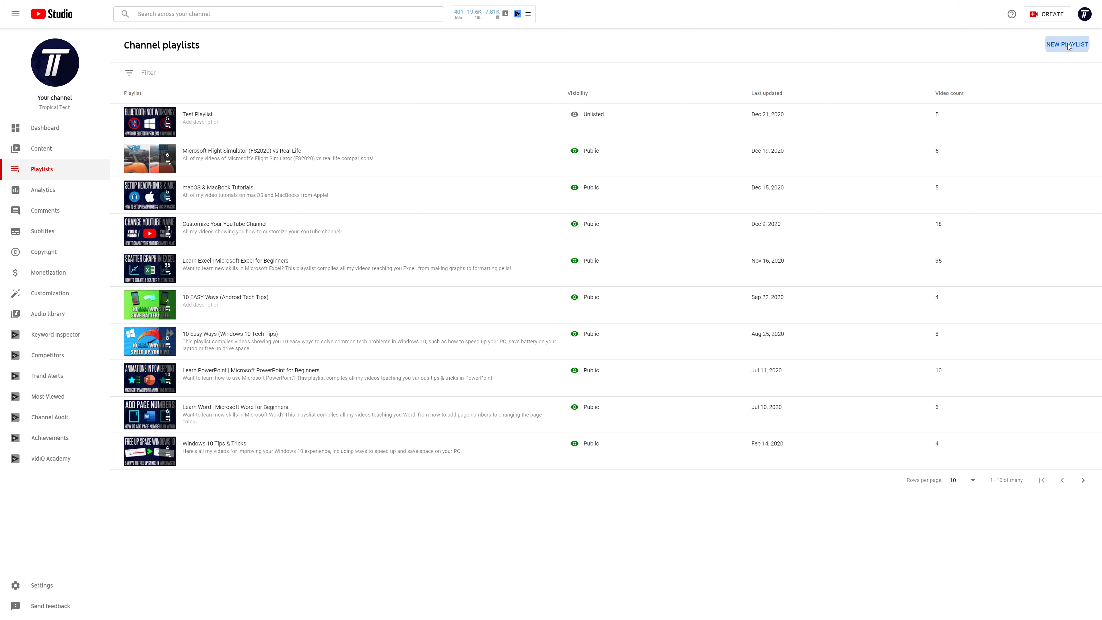
type("T")
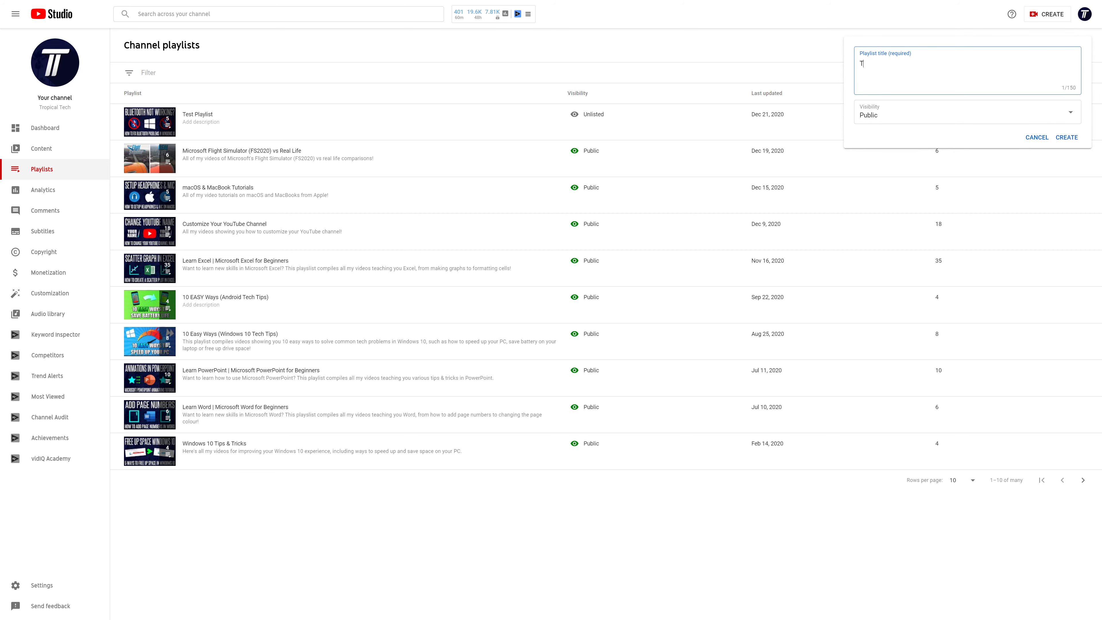
type("est Plaaylist")
left_click(918, 113)
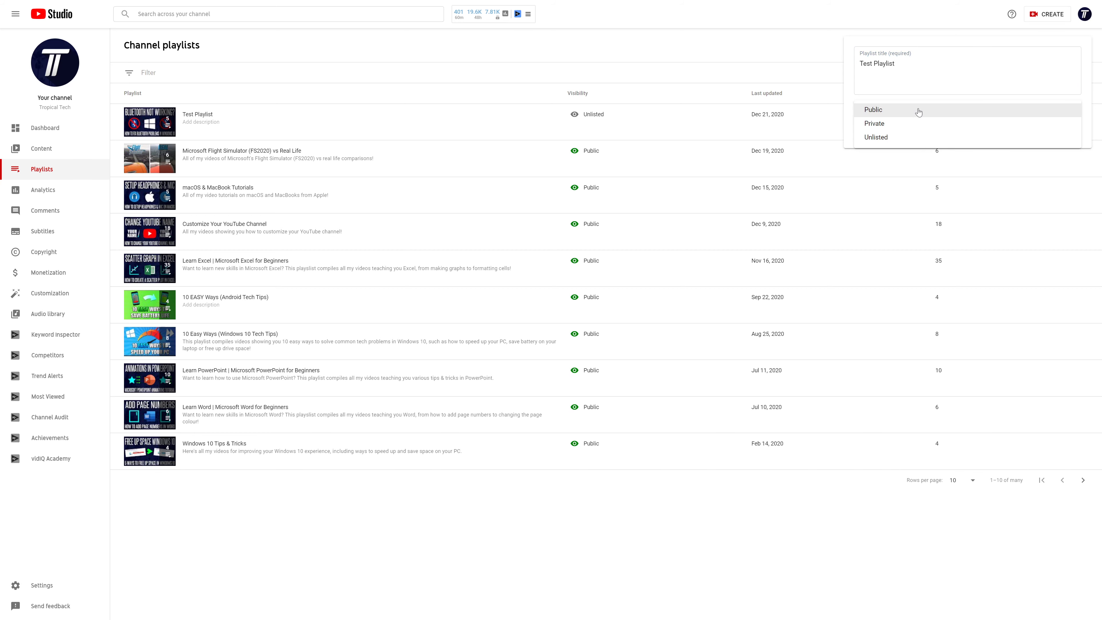
left_click(889, 110)
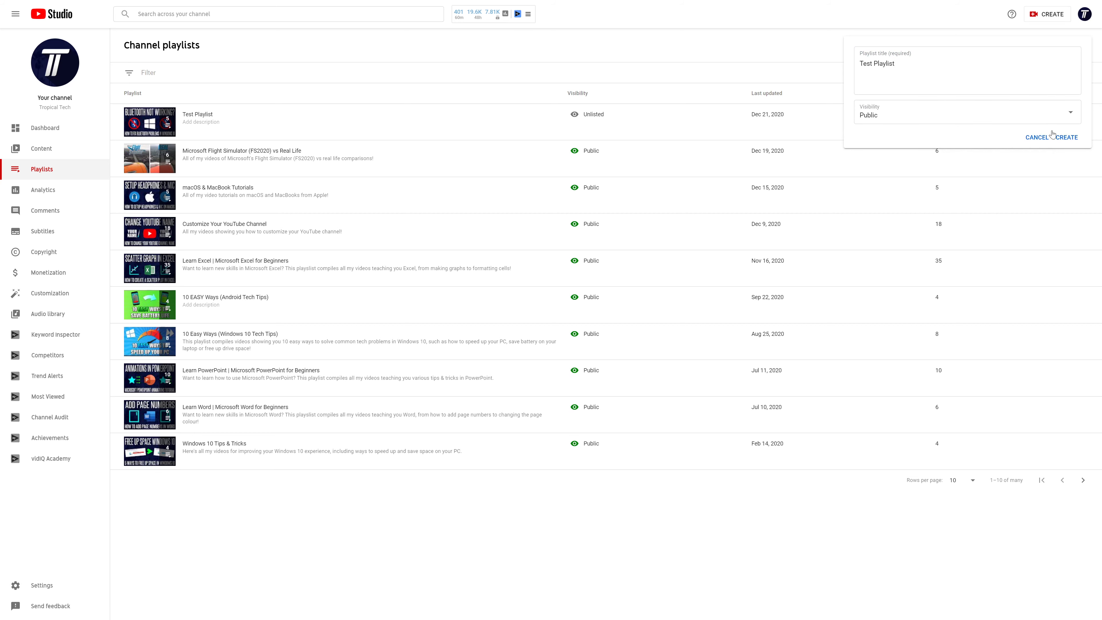
left_click(1067, 136)
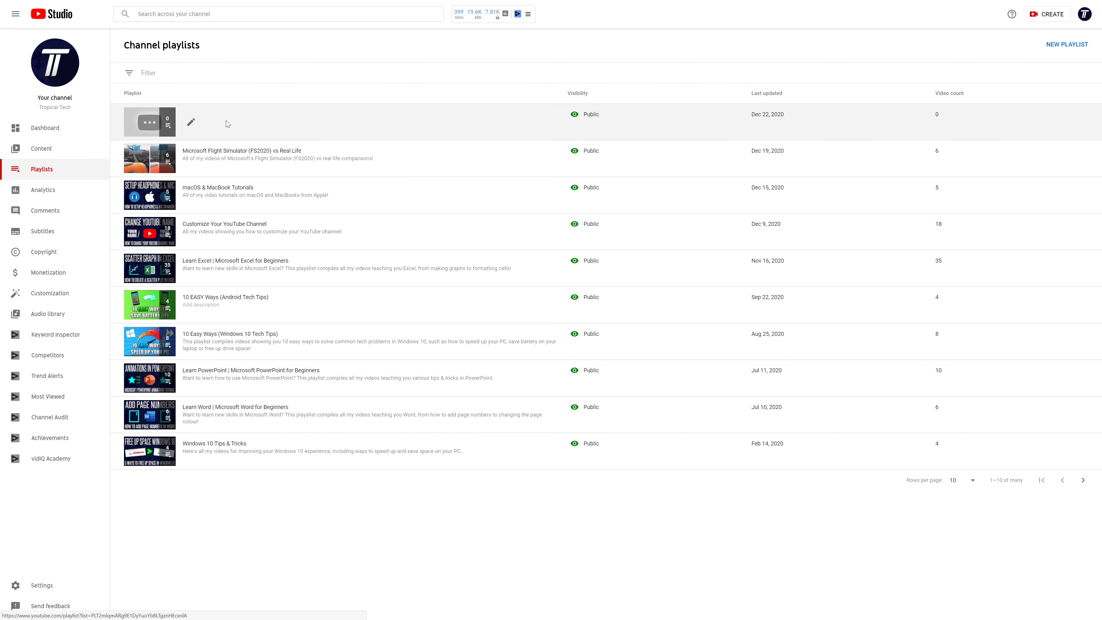
Open the new Test Playlist for editing on YouTube and view its playlist settings without changing any option.
left_click(191, 125)
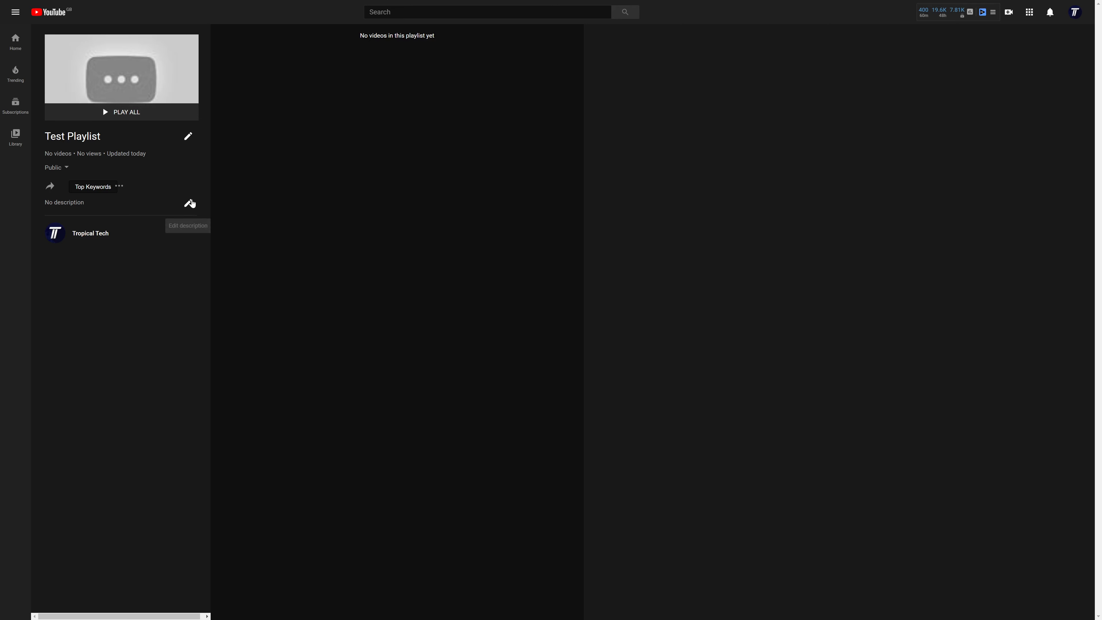
left_click(188, 203)
left_click(122, 186)
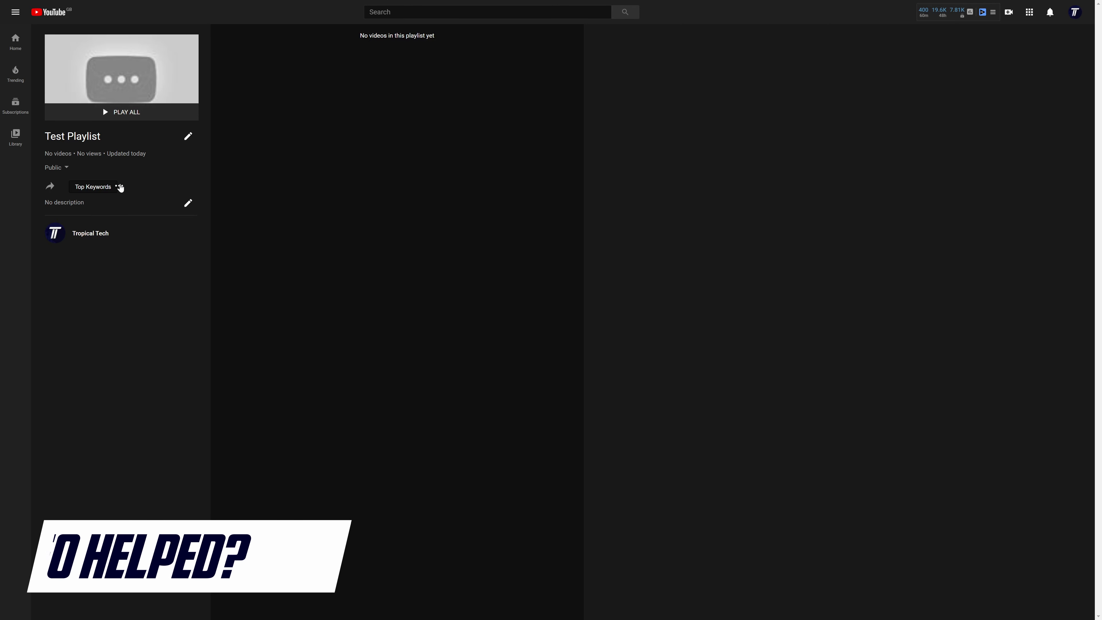
left_click(120, 187)
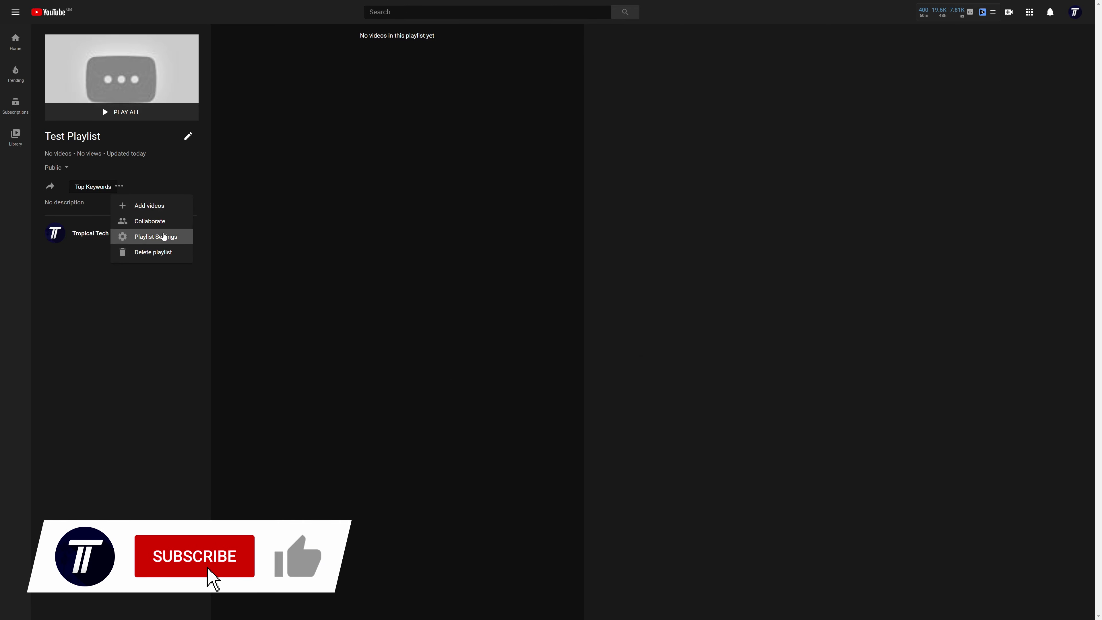
left_click(164, 236)
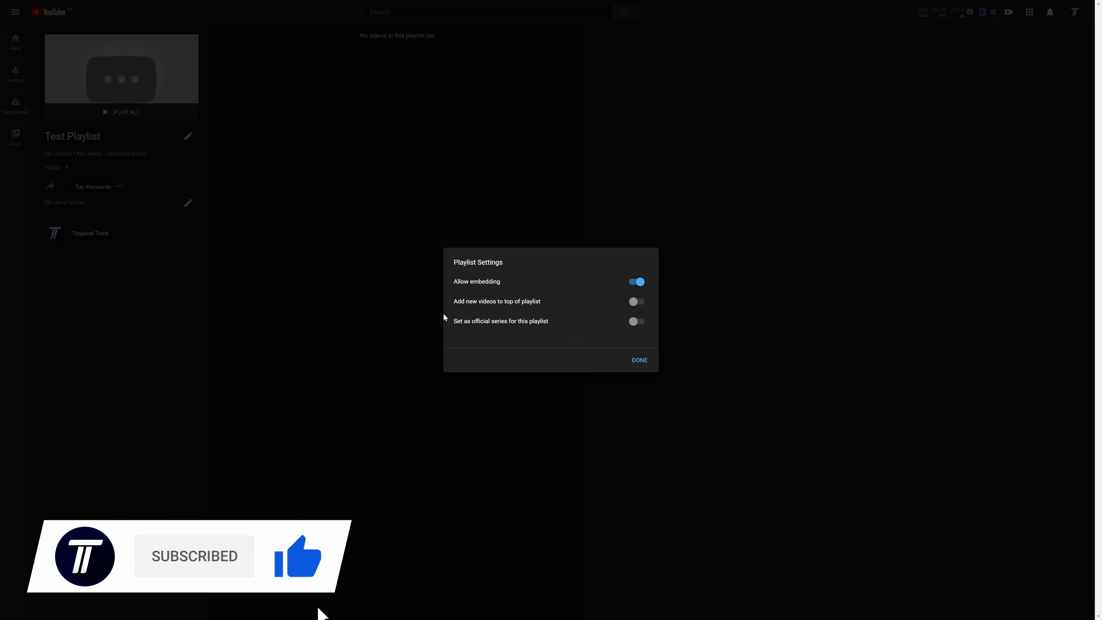
left_click(689, 314)
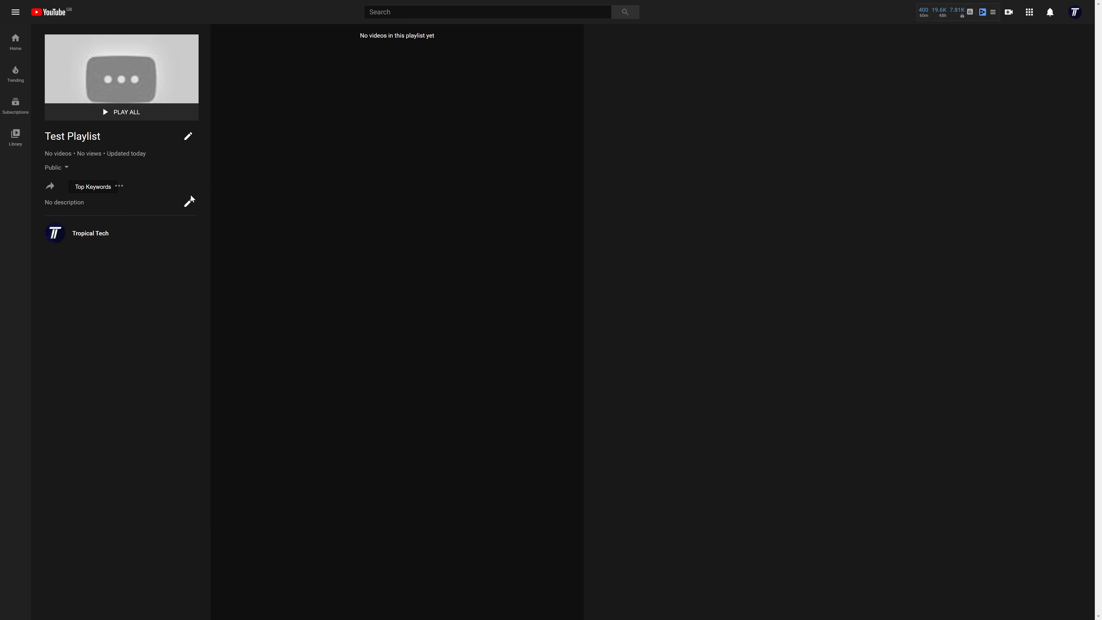
Add the channel's own videos on Windows Bluetooth fixes, faster Google Chrome, Android Bluetooth headphones and Android Bluetooth devices to Test Playlist.
left_click(119, 186)
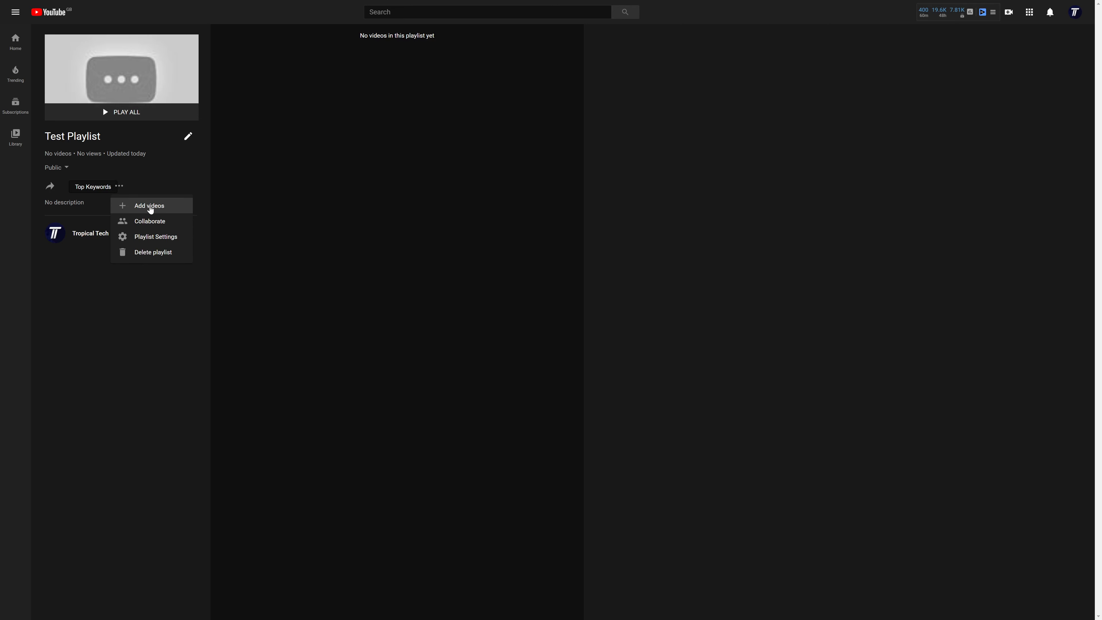
left_click(161, 211)
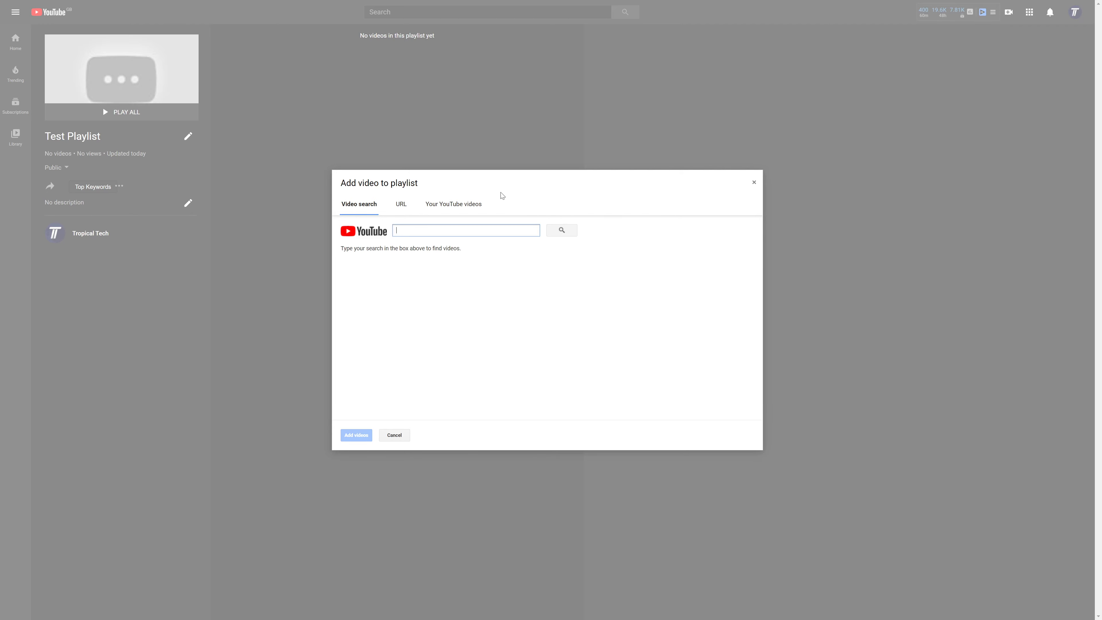
left_click(400, 208)
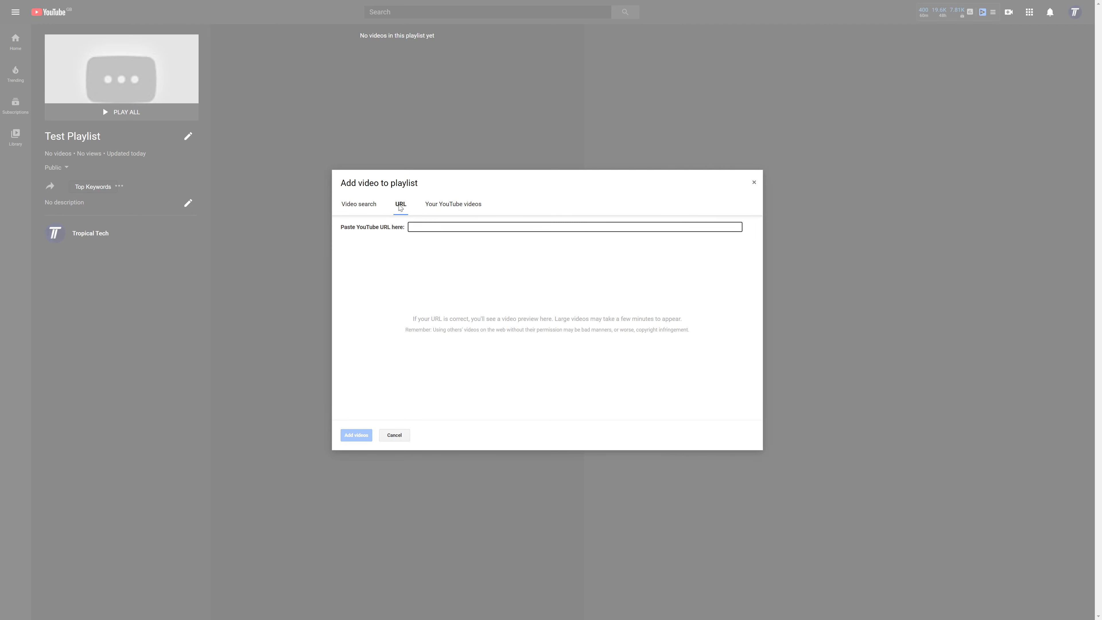
left_click(476, 213)
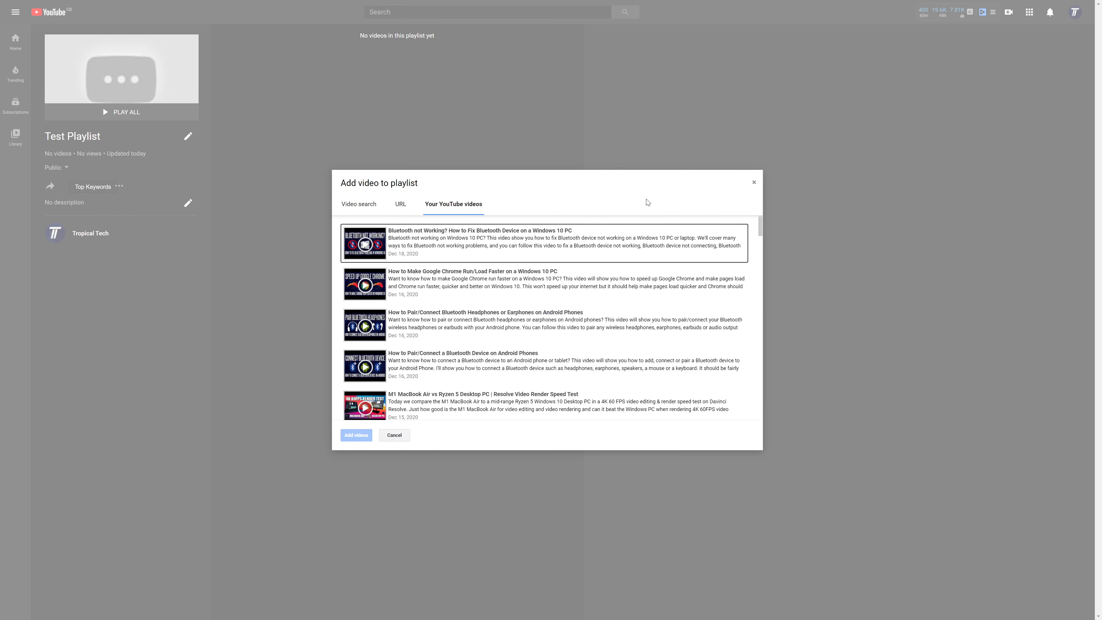
left_click(564, 238)
left_click(552, 290)
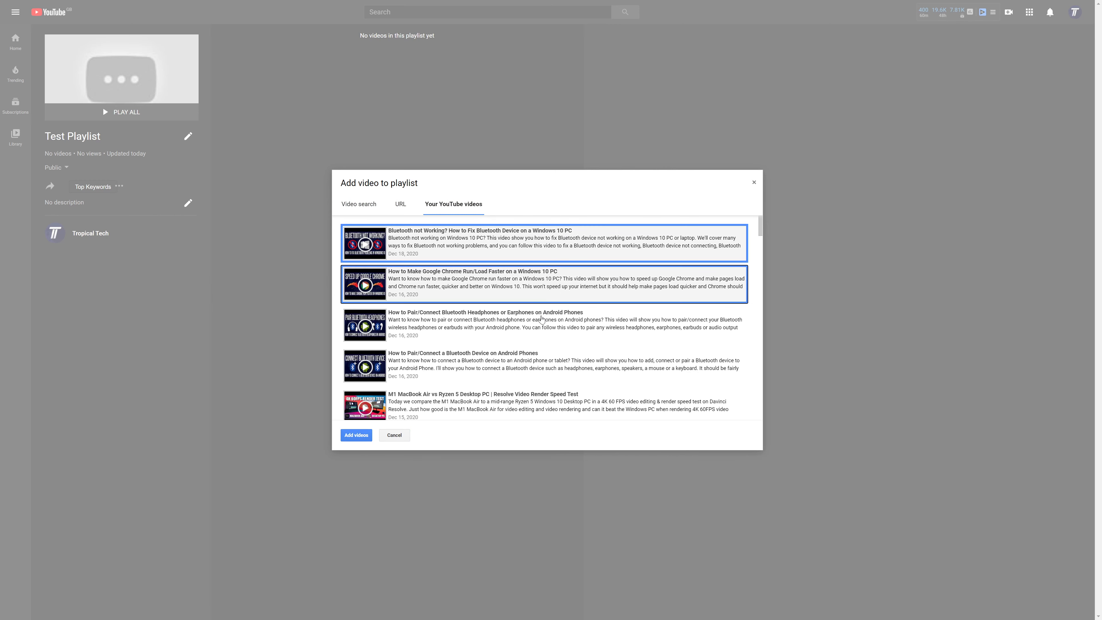
left_click(543, 321)
left_click(494, 368)
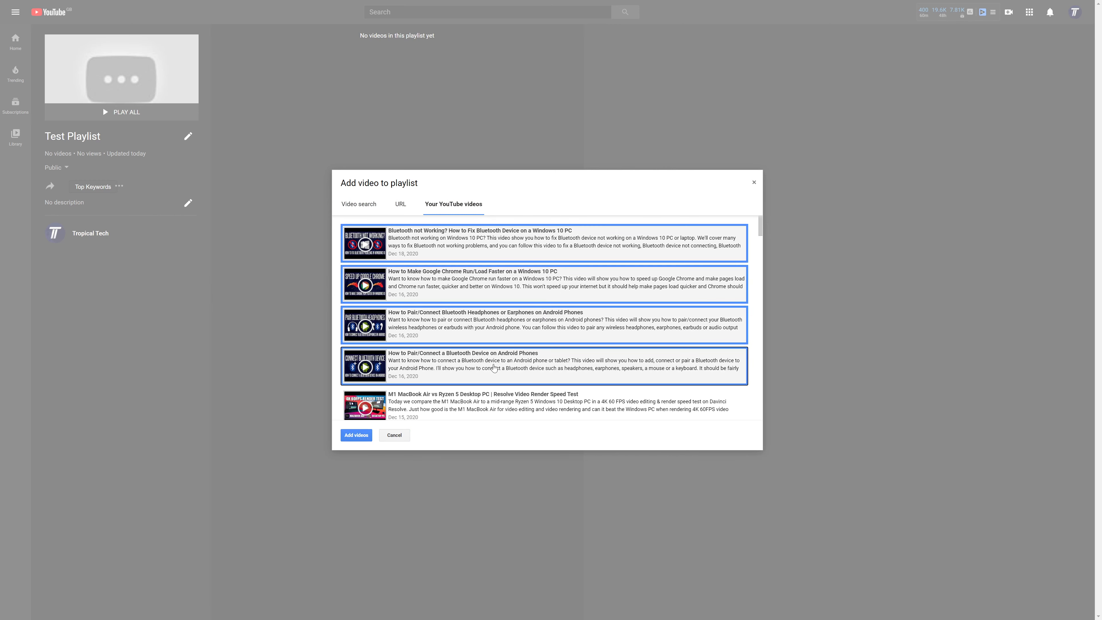
left_click(356, 435)
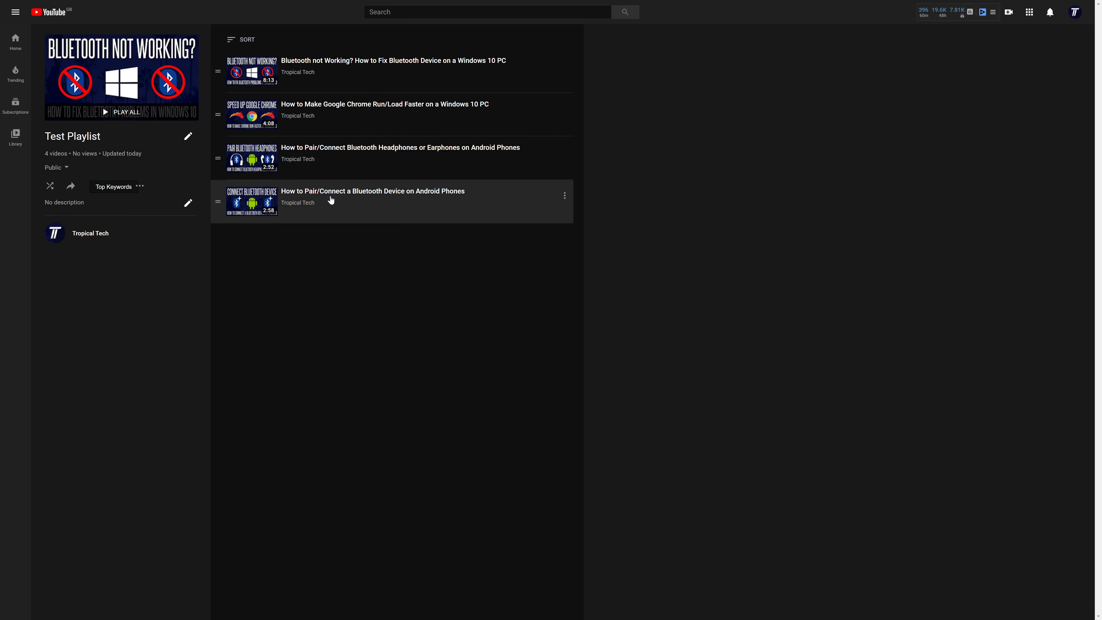
Reorder the playlist with the Android Bluetooth device video first, Bluetooth headphones second, Google Chrome third and the Windows Bluetooth fix last.
left_click_drag(218, 157, 216, 110)
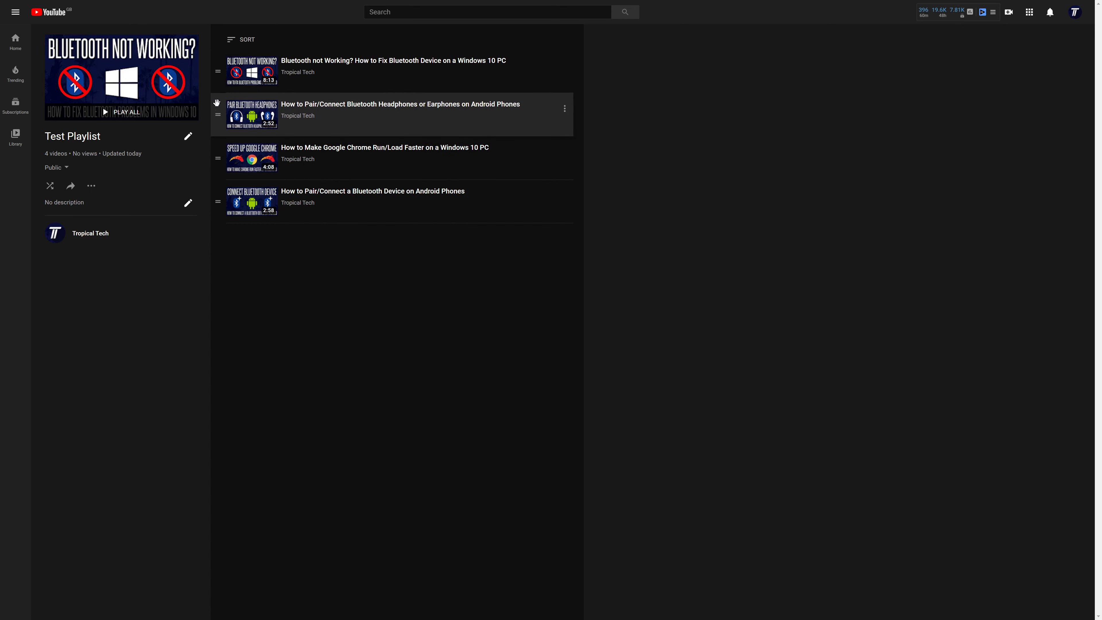
mouse_move(217, 72)
left_mouse_down()
mouse_move(229, 169)
mouse_move(218, 70)
left_mouse_up()
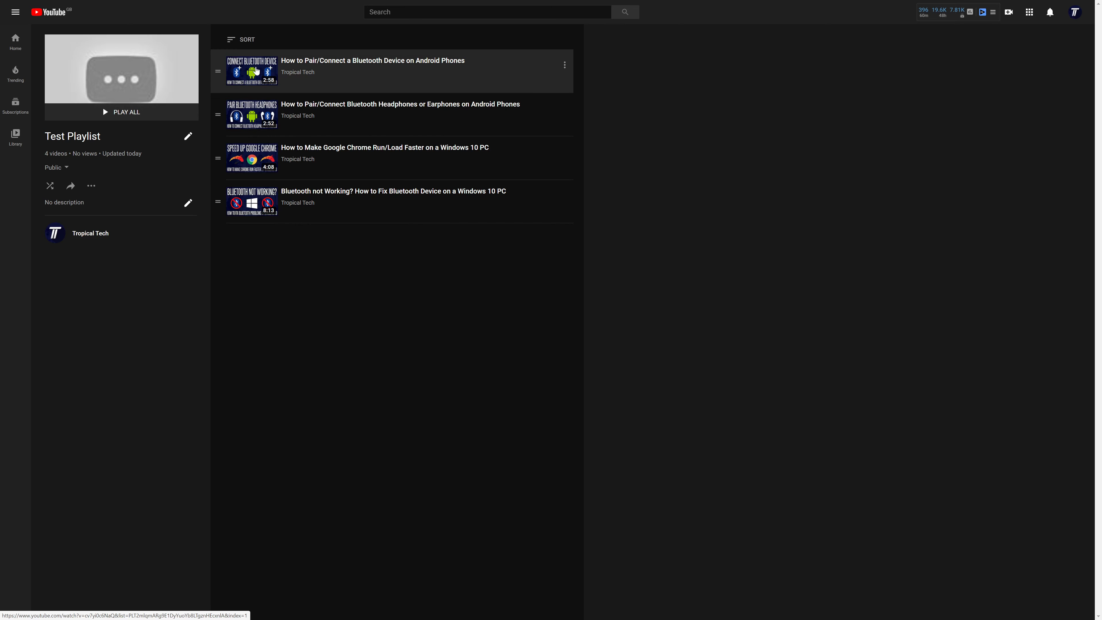
Open the playlist's first video and, in its save options, remove it from Test Playlist and add it back.
left_click(256, 71)
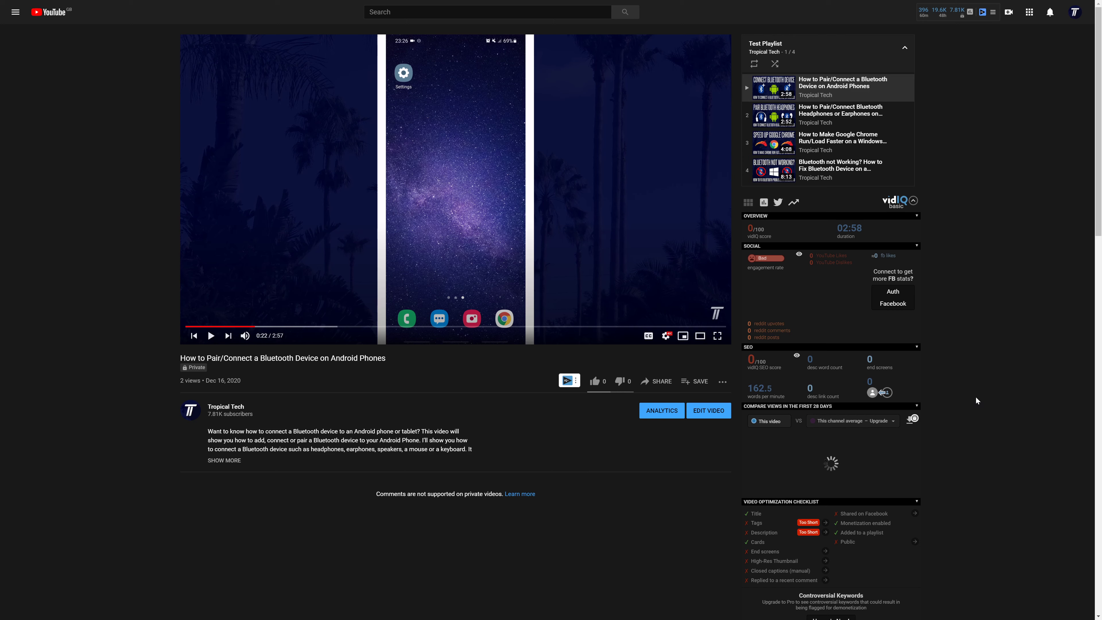
left_click(699, 385)
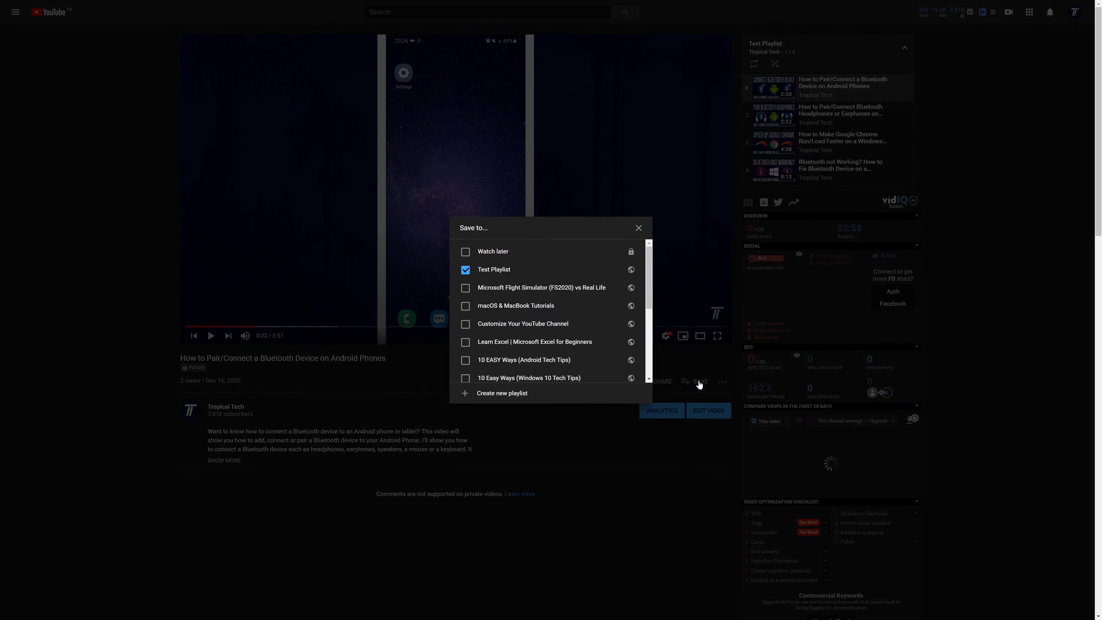
left_click(466, 271)
left_click(466, 271)
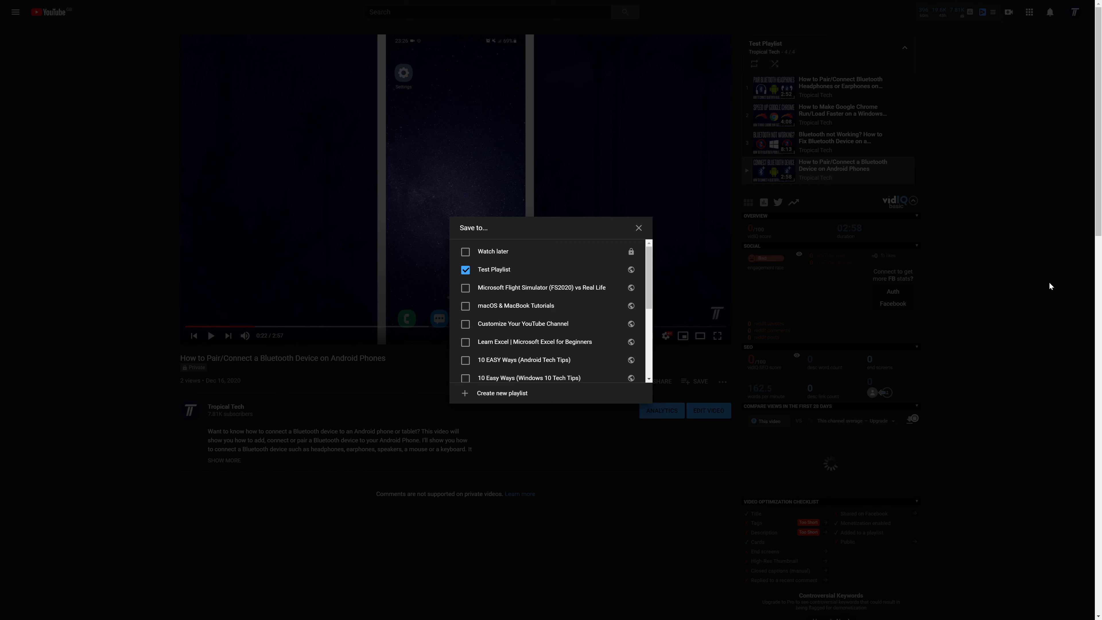
left_click(639, 227)
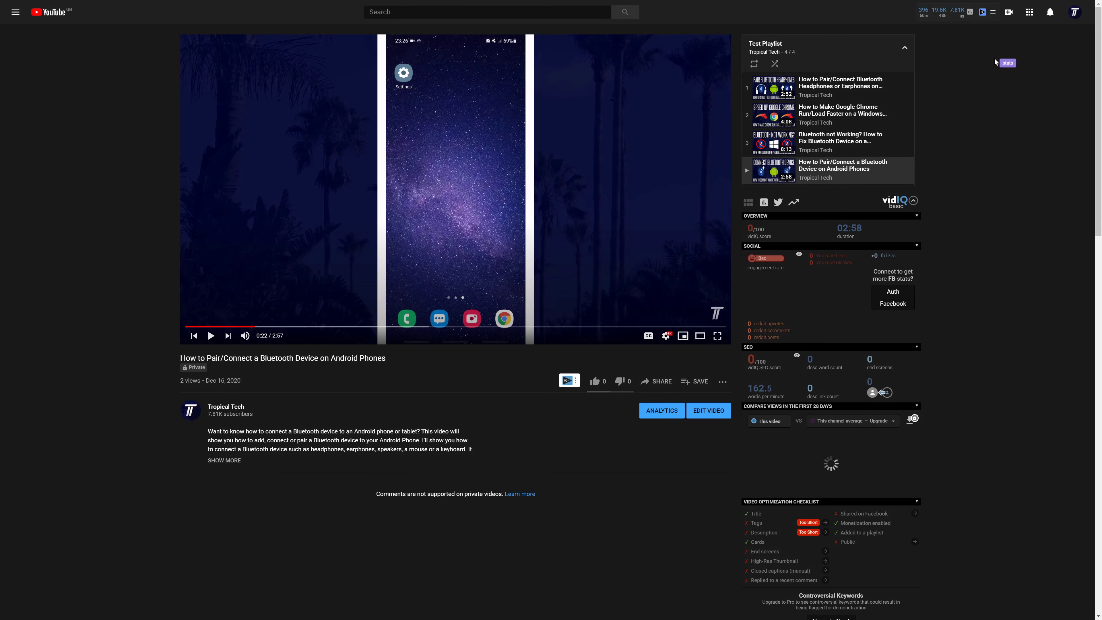